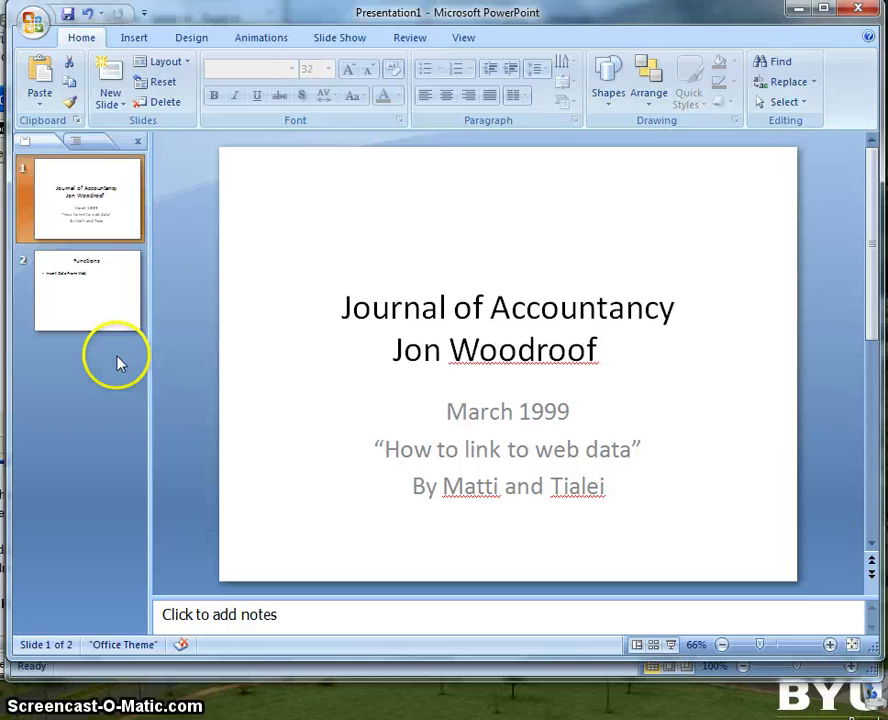
Display slide 2, 'Functions', which lists Insert Data From Web.
{"action": "left_click", "coordinate": [112, 302]}
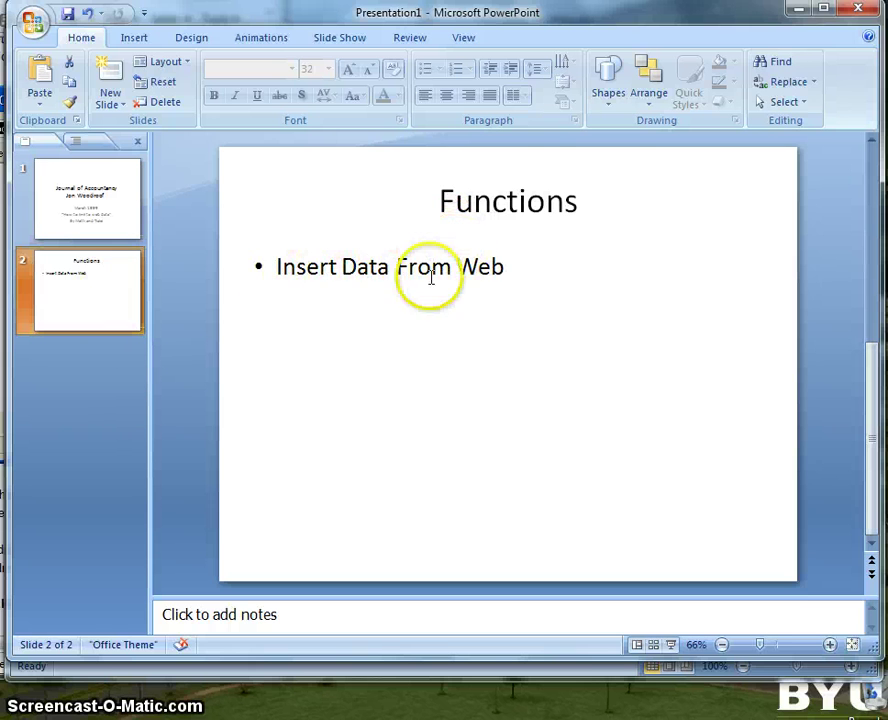
Minimize PowerPoint and show Excel's Data tab with its external data tools.
{"action": "left_click", "coordinate": [799, 12]}
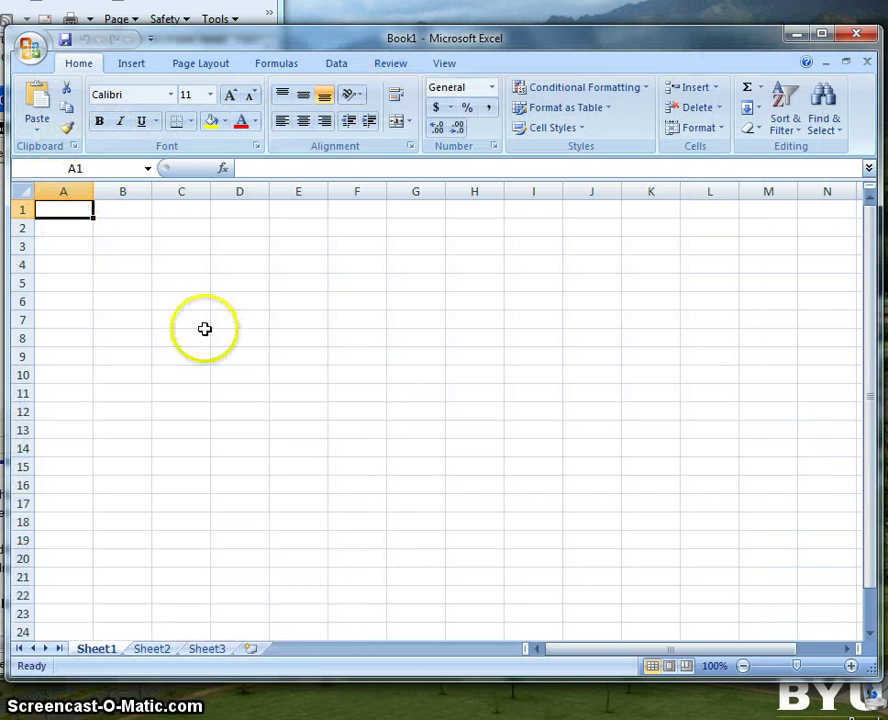
{"action": "left_click", "coordinate": [335, 65]}
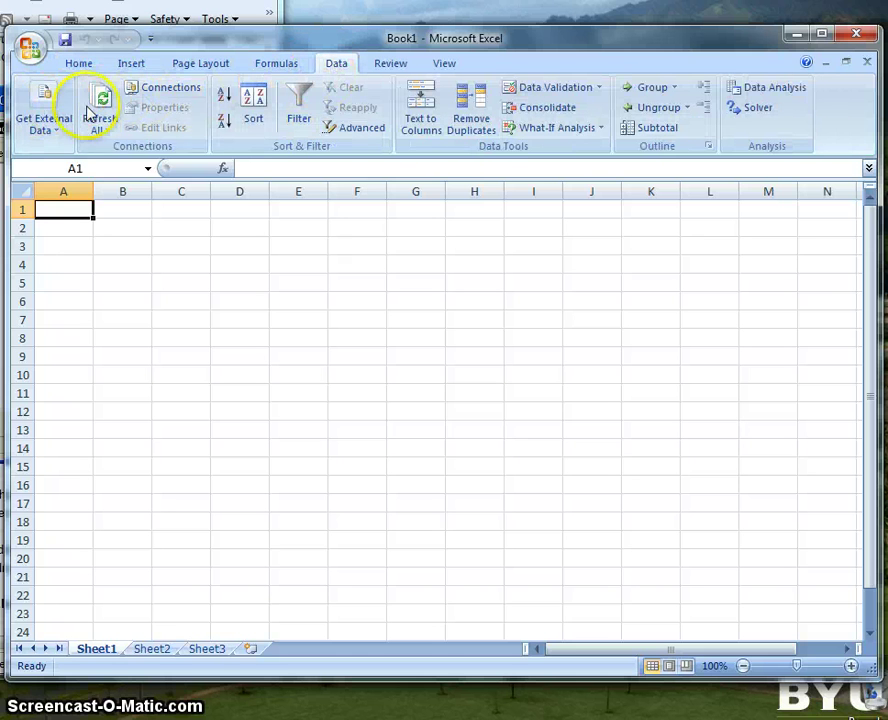
{"action": "left_click", "coordinate": [143, 66]}
{"action": "left_click", "coordinate": [335, 65]}
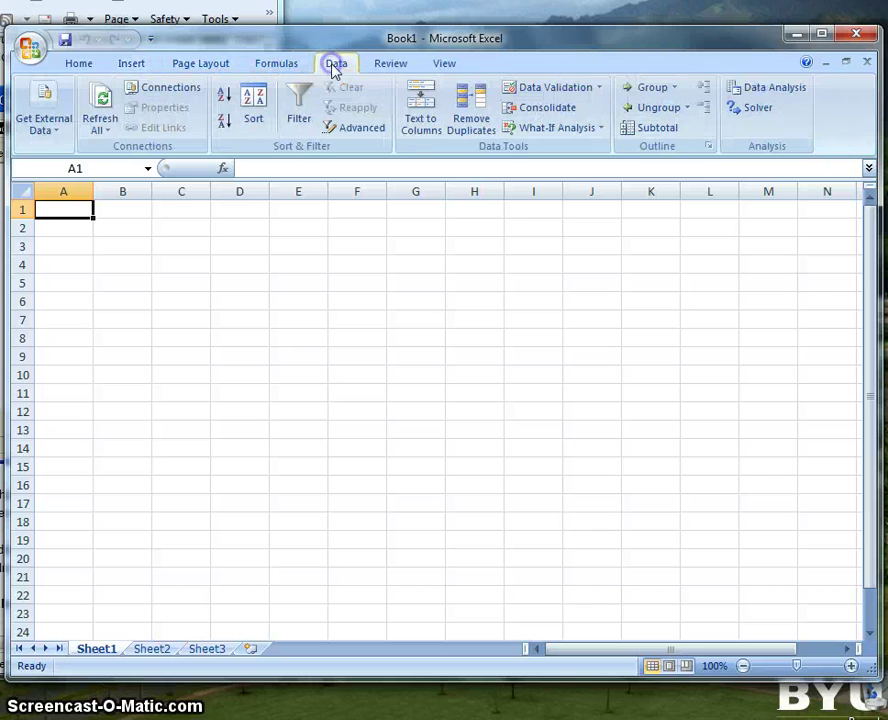
Open a From Web query, select the sample Latest Prices page, then close the dialog.
{"action": "left_click", "coordinate": [45, 118]}
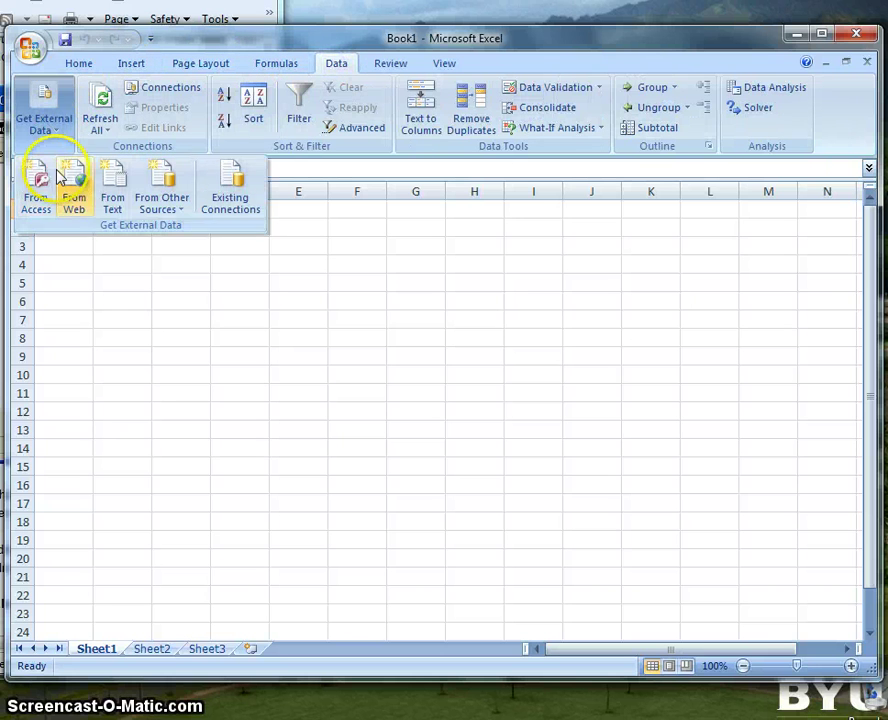
{"action": "left_click", "coordinate": [87, 193]}
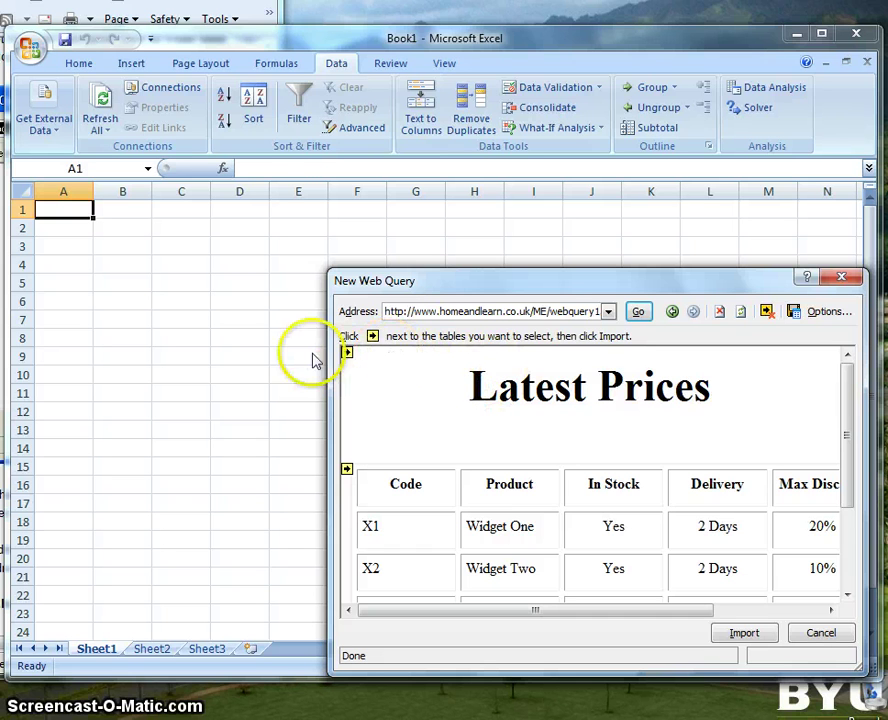
{"action": "left_click", "coordinate": [348, 355]}
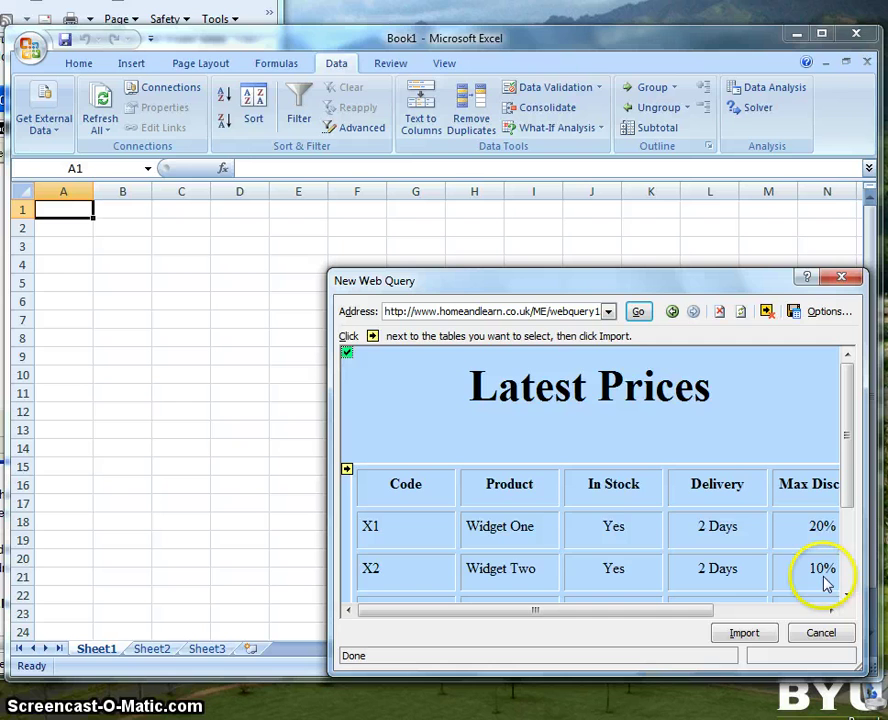
{"action": "left_click", "coordinate": [766, 636]}
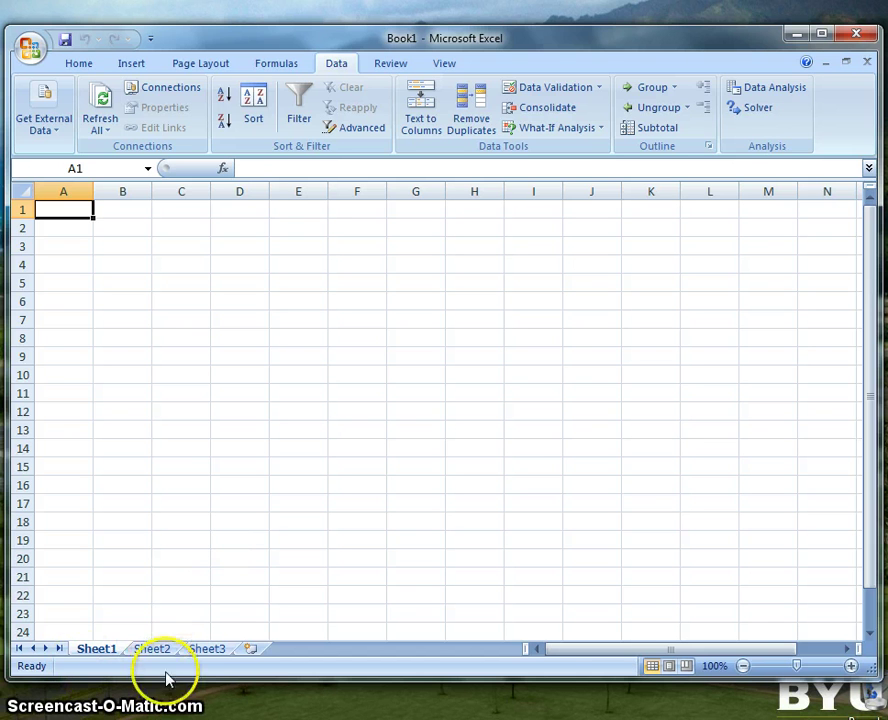
Copy the Yahoo Finance DIS quote page URL from Internet Explorer, then minimize the browser.
{"action": "mouse_move", "coordinate": [293, 704]}
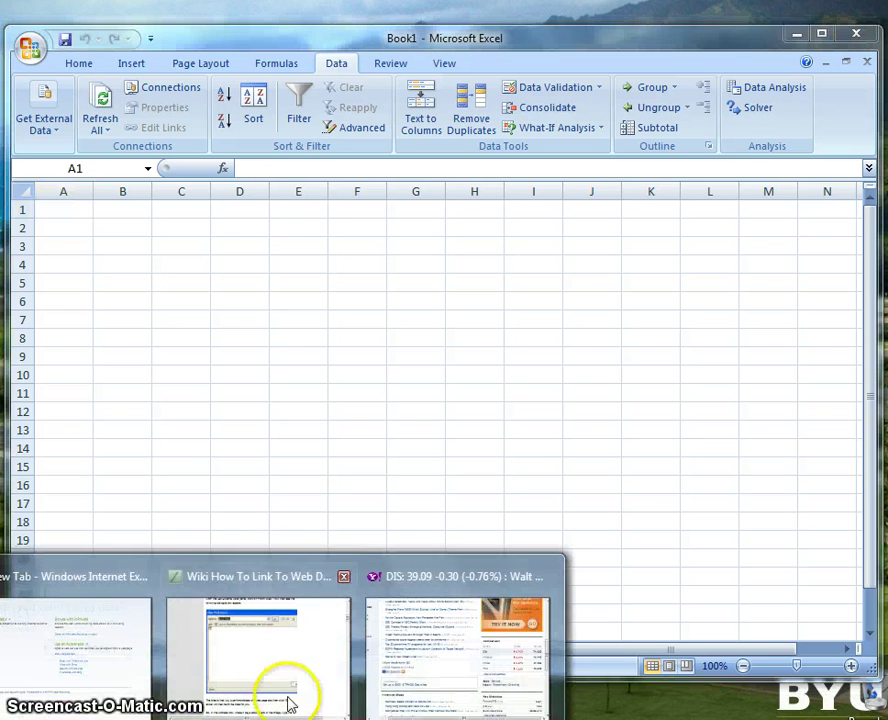
{"action": "left_click", "coordinate": [455, 668]}
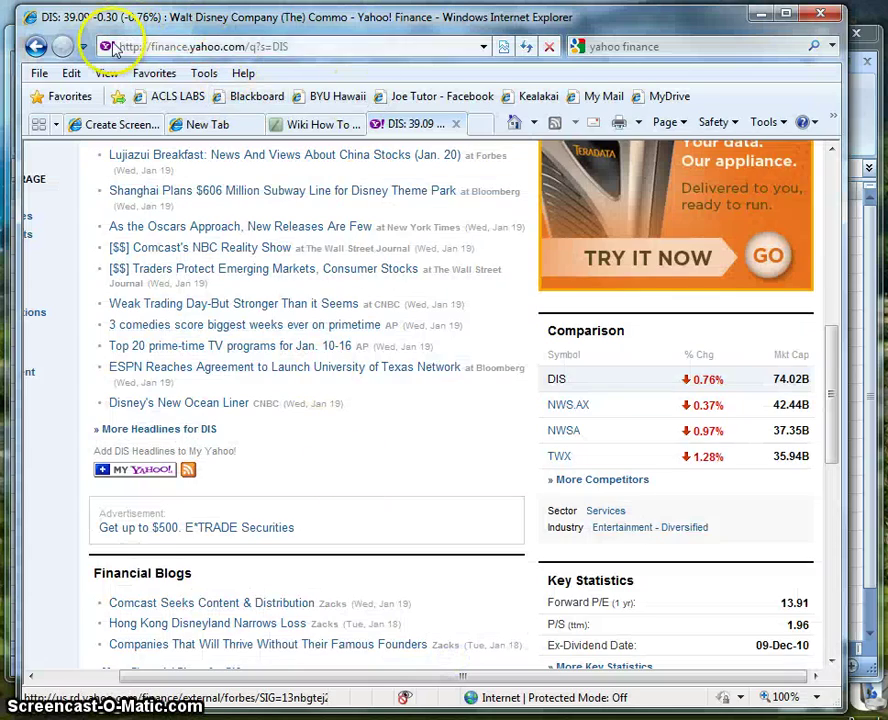
{"action": "scroll", "coordinate": [422, 272], "scroll_direction": "up", "scroll_amount": 5}
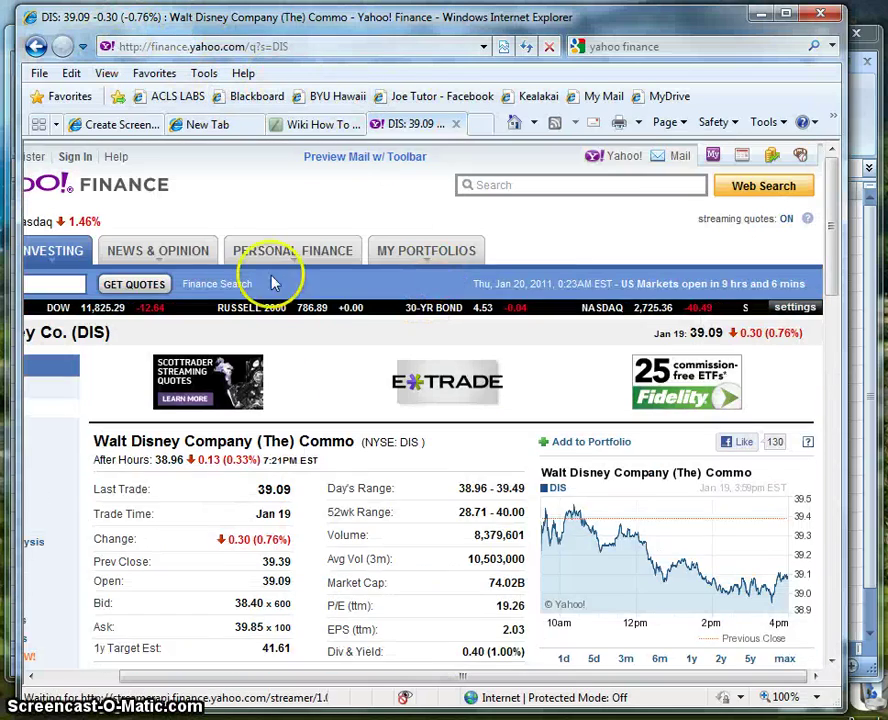
{"action": "left_click_drag", "start_coordinate": [545, 680], "coordinate": [598, 678]}
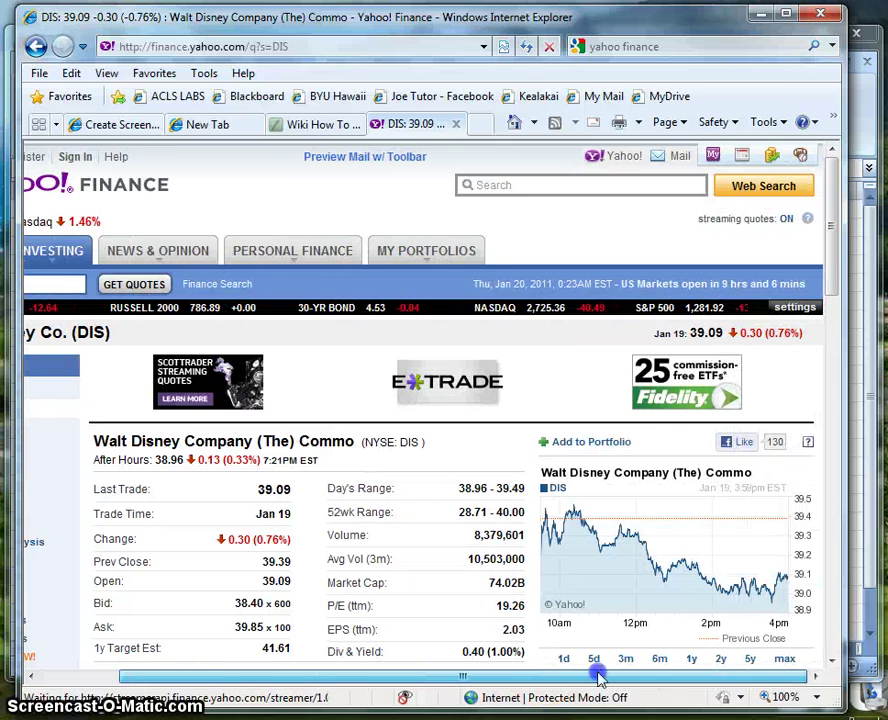
{"action": "left_click", "coordinate": [327, 47]}
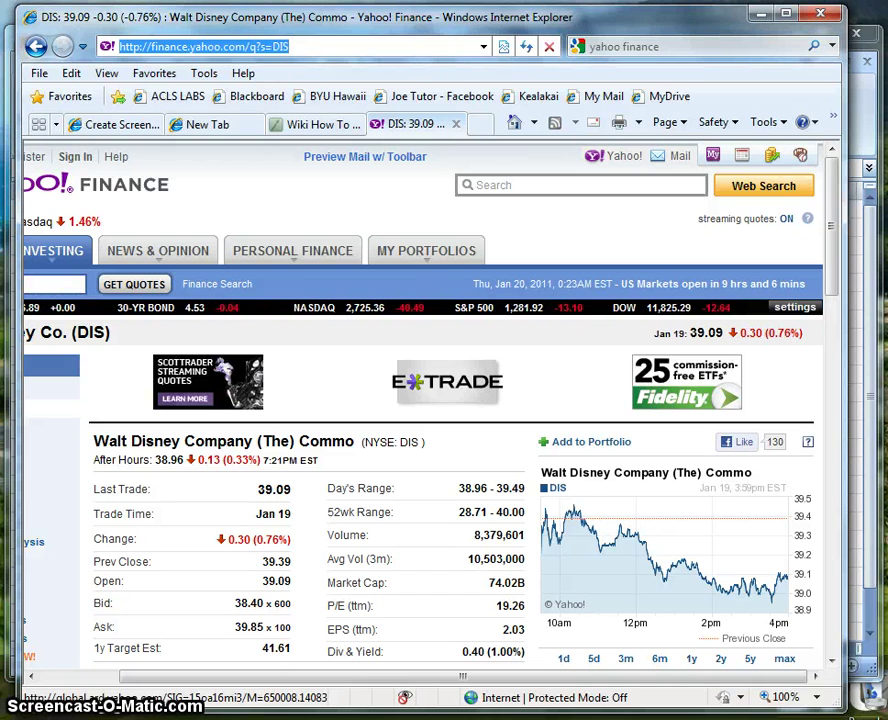
{"action": "left_click", "coordinate": [761, 14]}
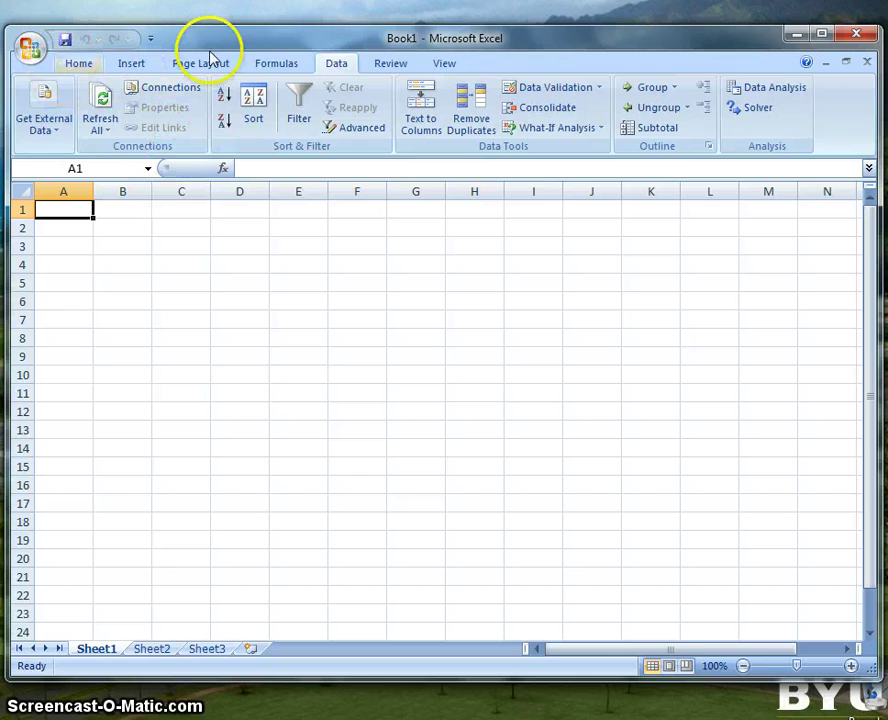
Start a From Web query and load the Yahoo Finance DIS page in it.
{"action": "left_click", "coordinate": [47, 117]}
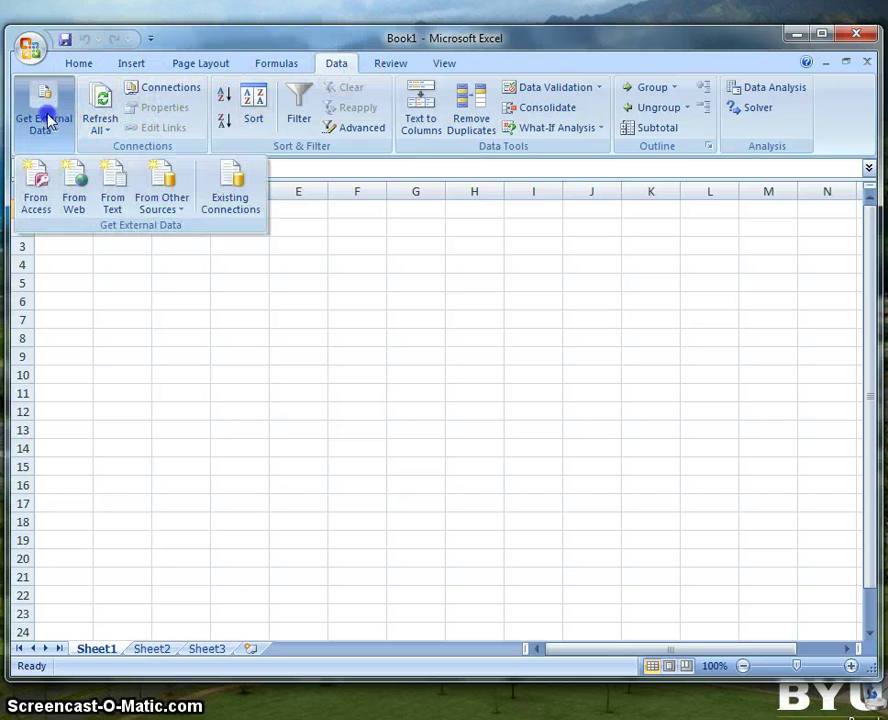
{"action": "left_click", "coordinate": [63, 180]}
{"action": "left_click_drag", "start_coordinate": [462, 216], "coordinate": [461, 271]}
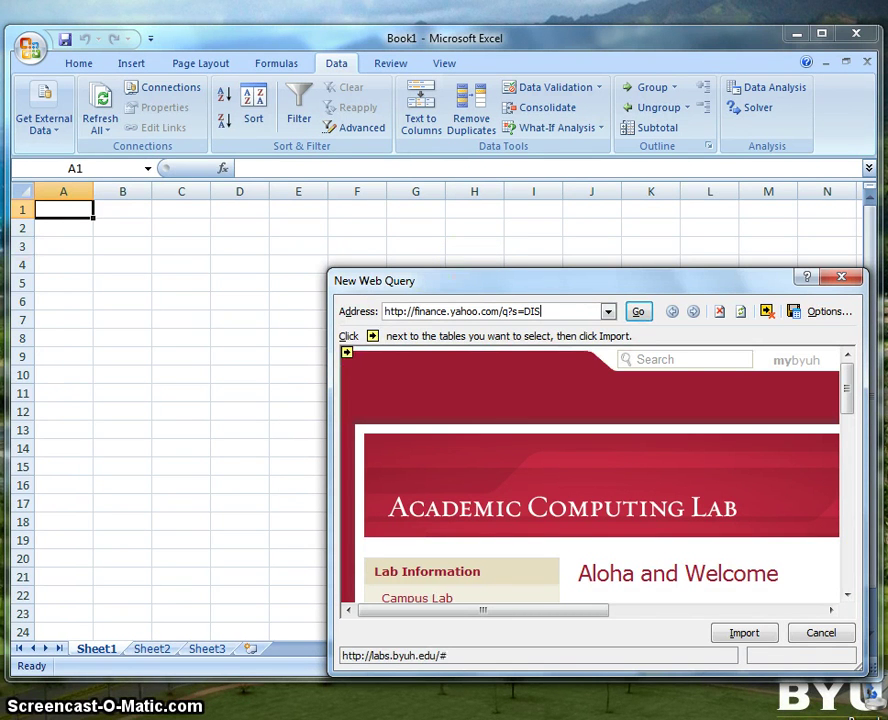
{"action": "left_click", "coordinate": [640, 313]}
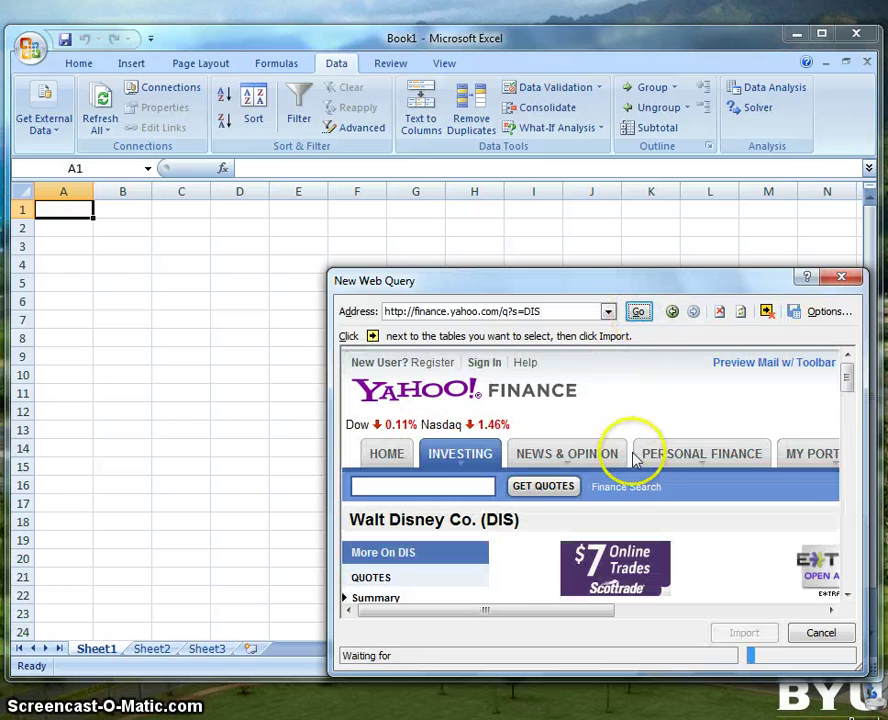
Allow the page's scripts, tick the Last Trade quote table, and import it.
{"action": "left_click_drag", "start_coordinate": [848, 376], "coordinate": [846, 420]}
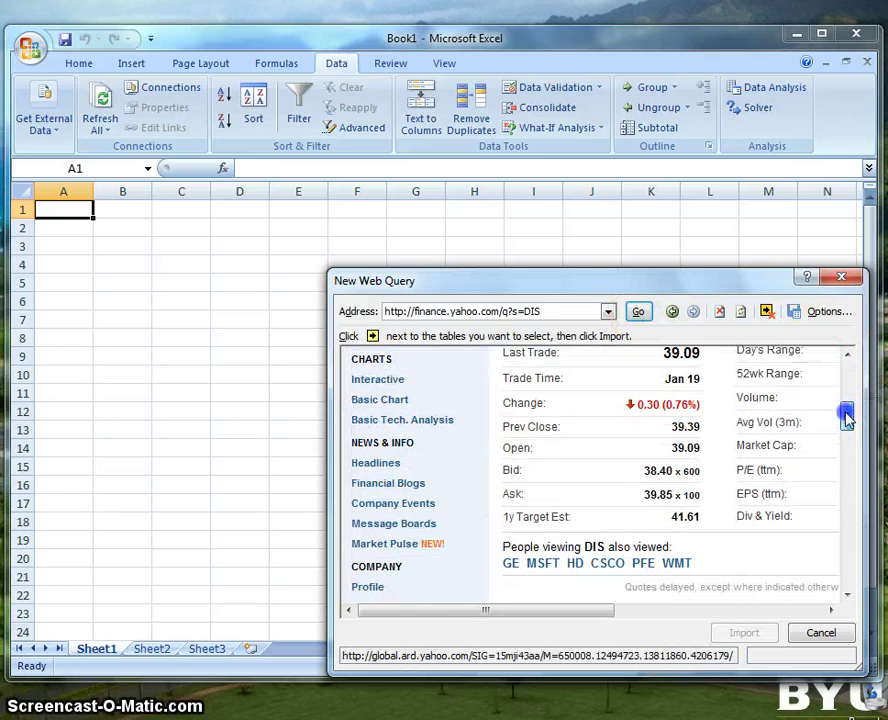
{"action": "left_click", "coordinate": [588, 611]}
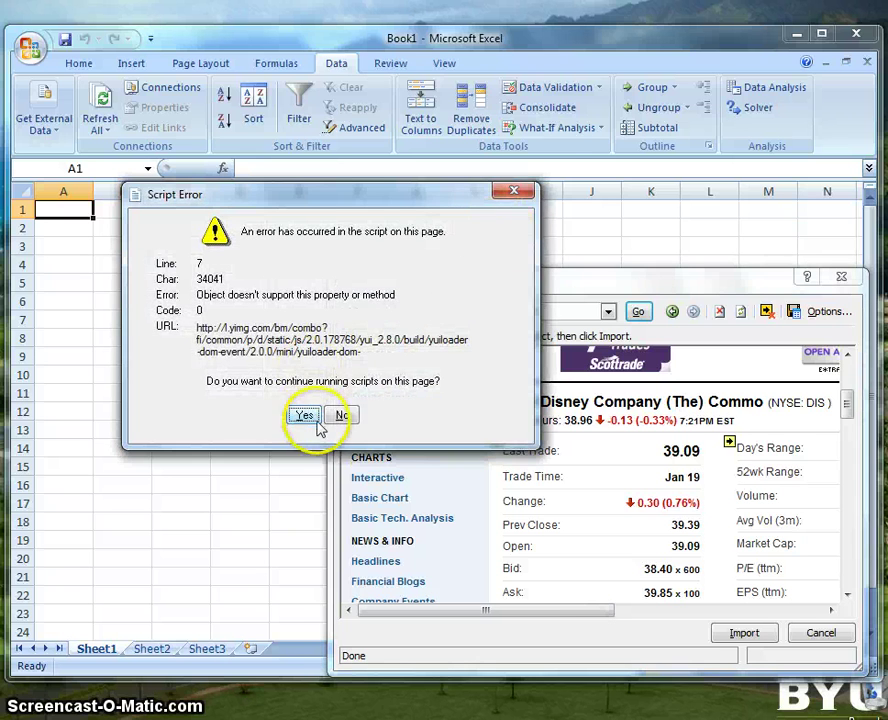
{"action": "left_click", "coordinate": [305, 414]}
{"action": "left_click_drag", "start_coordinate": [539, 622], "coordinate": [614, 615]}
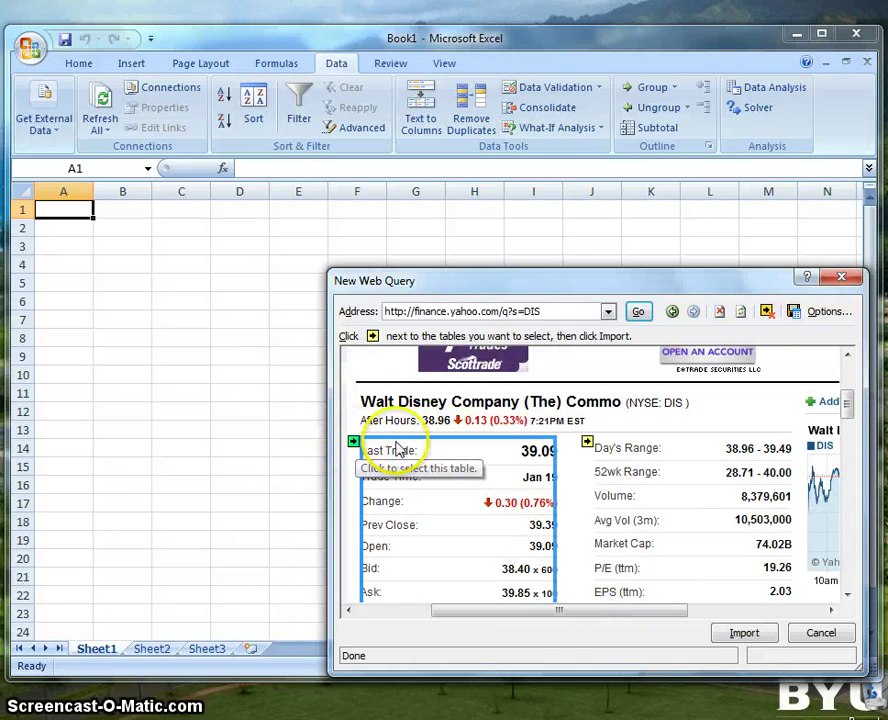
{"action": "left_click", "coordinate": [354, 442]}
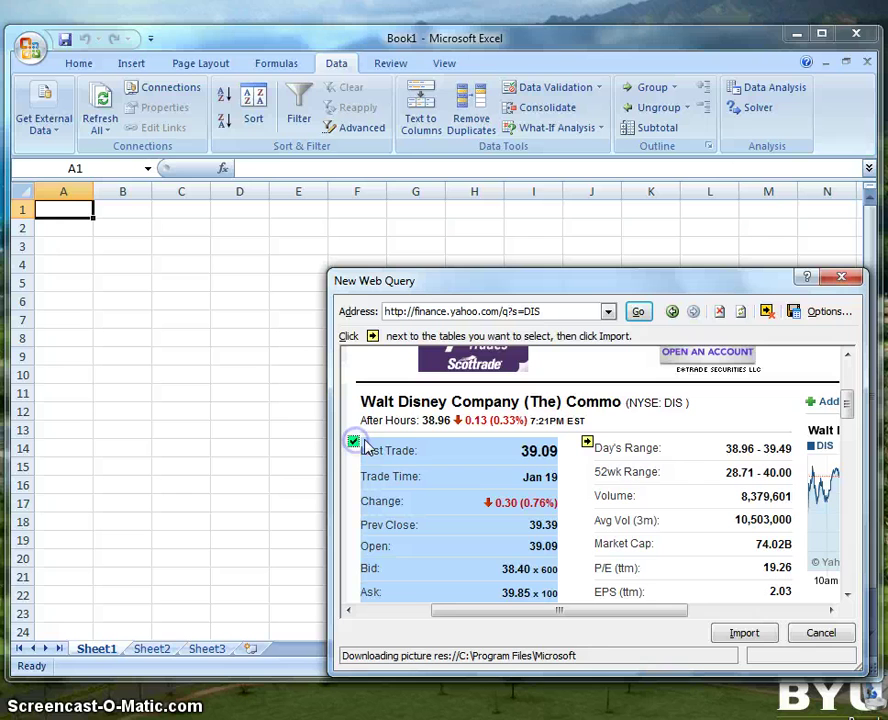
{"action": "left_click", "coordinate": [741, 634]}
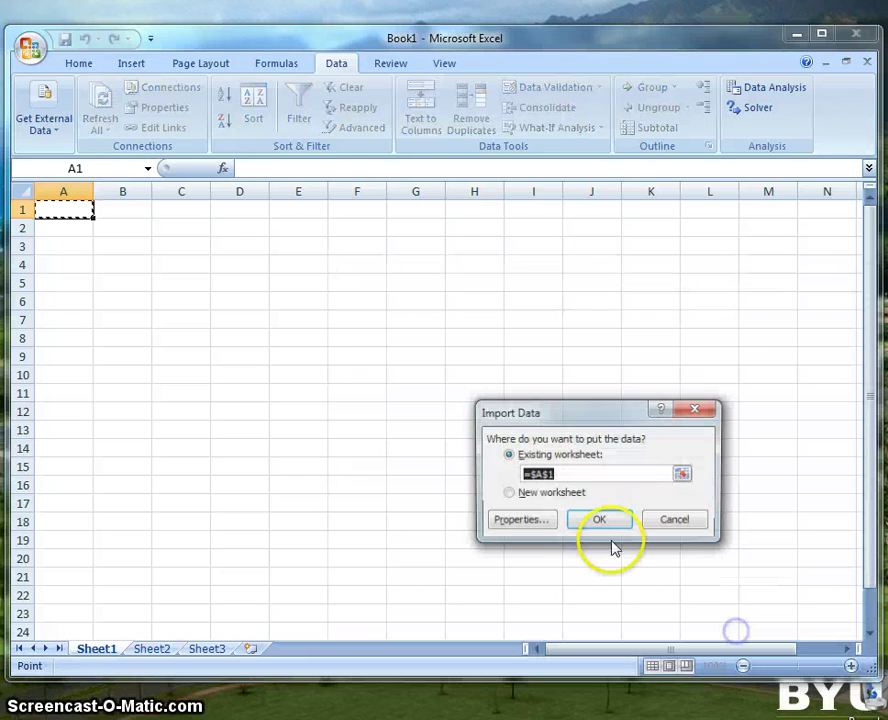
Set the import location to cell A1, filling the DIS quote into A1:B8.
{"action": "left_click", "coordinate": [87, 317]}
{"action": "left_click", "coordinate": [592, 473]}
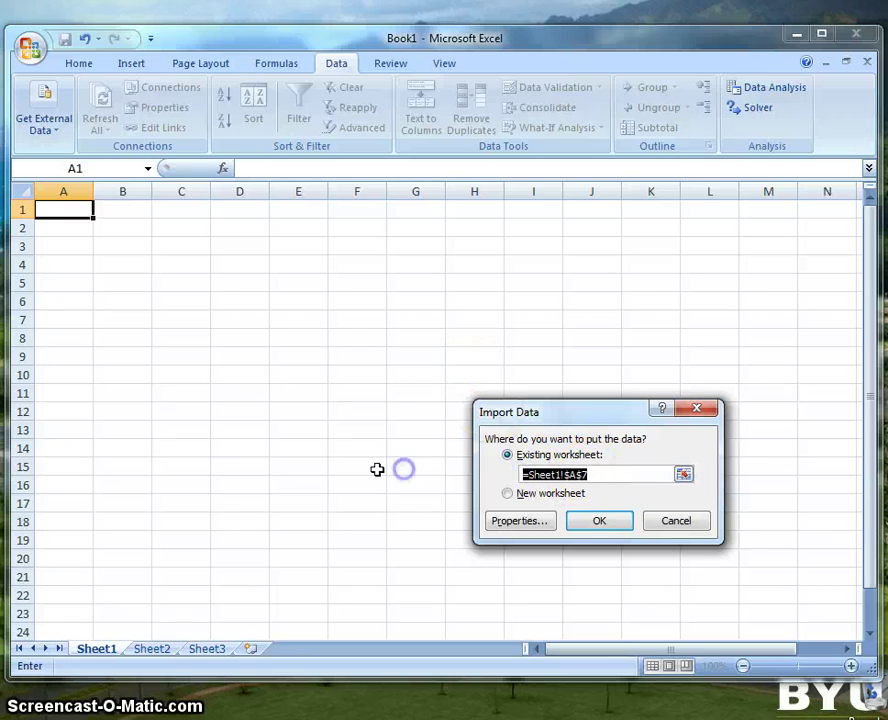
{"action": "left_click", "coordinate": [65, 209]}
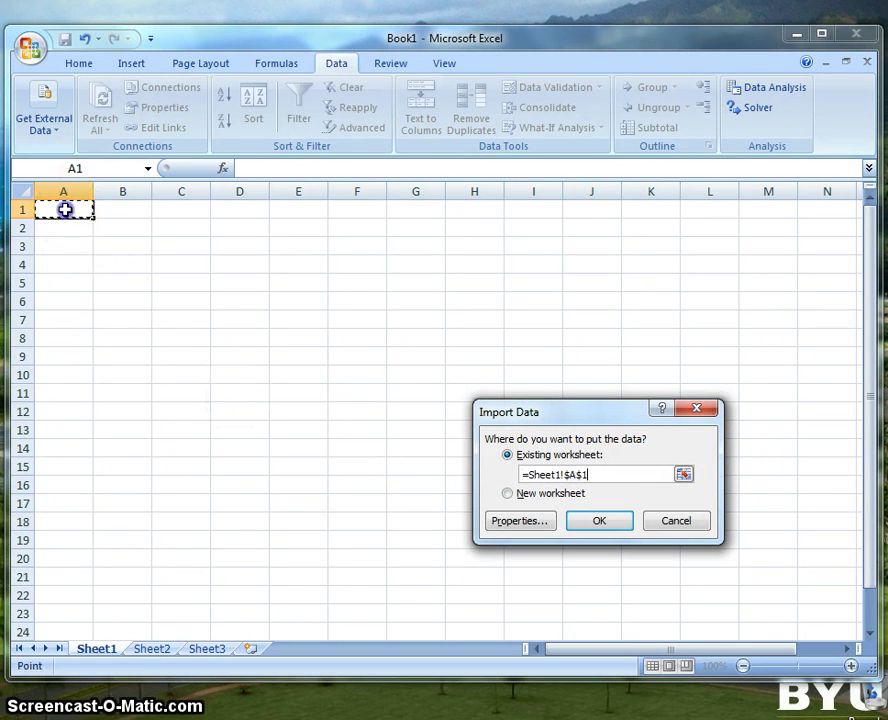
{"action": "left_click", "coordinate": [600, 522]}
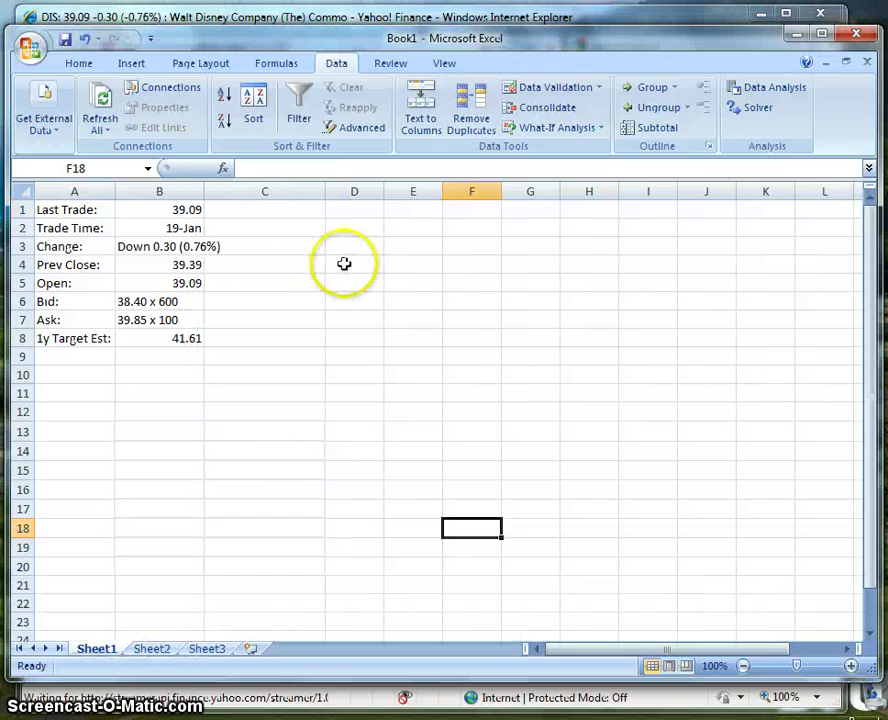
Select cell A11 and start a new From Web query.
{"action": "left_click", "coordinate": [97, 397]}
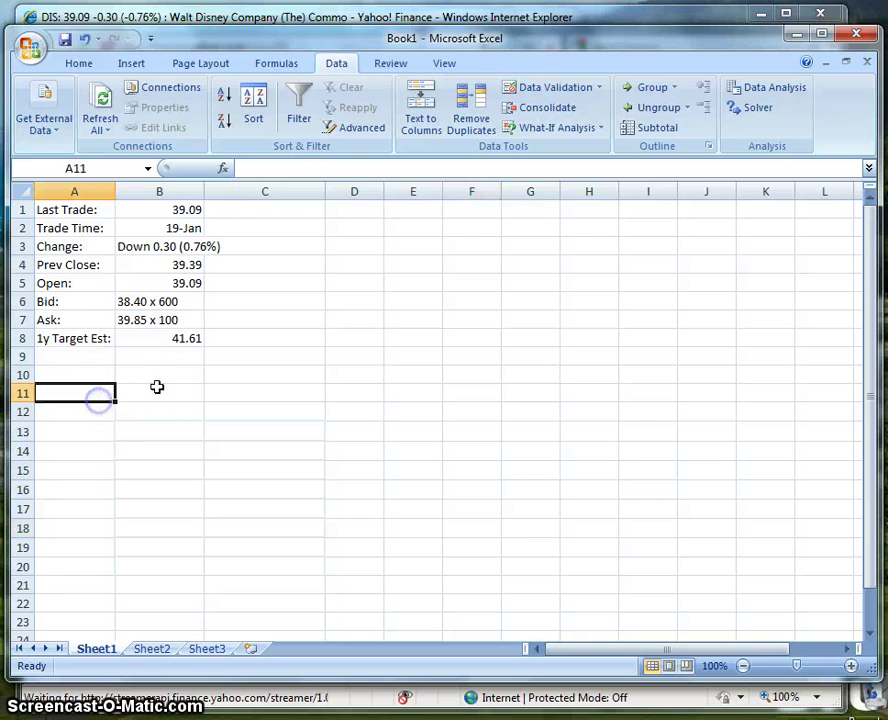
{"action": "left_click", "coordinate": [45, 125]}
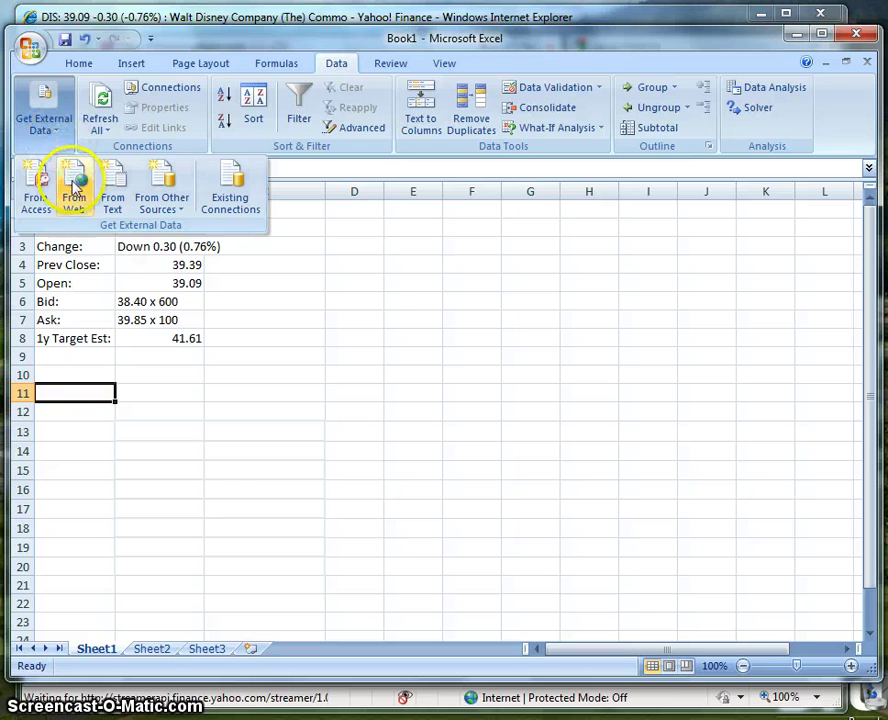
{"action": "left_click", "coordinate": [78, 192]}
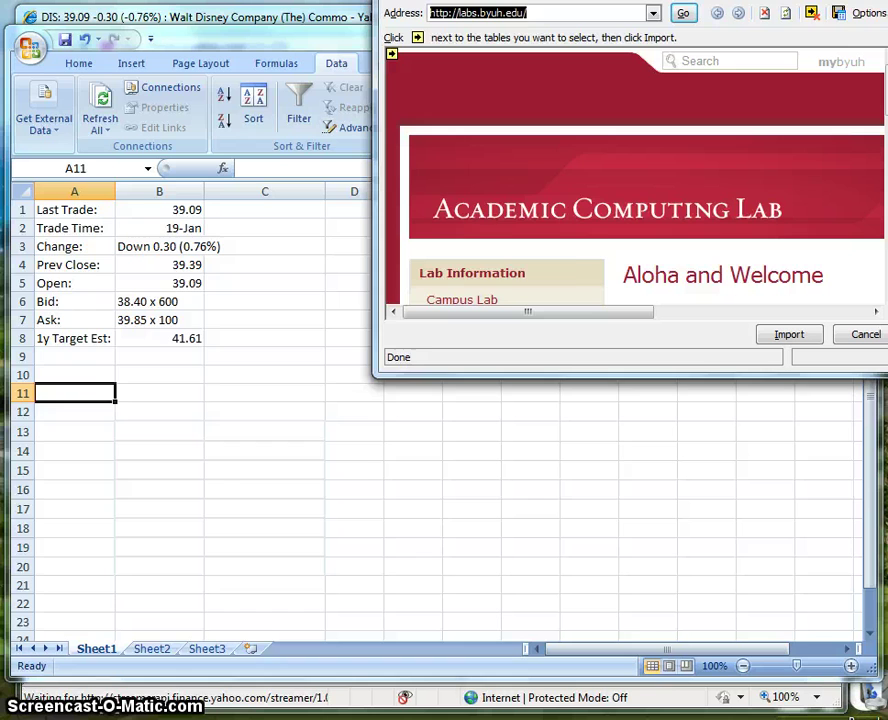
{"action": "key", "text": "alt+Tab"}
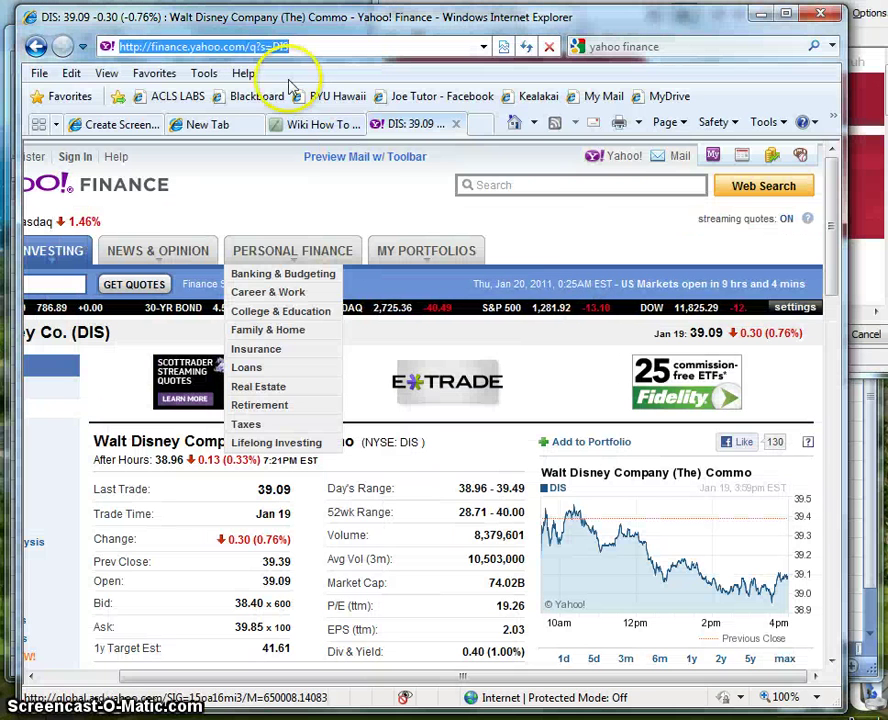
{"action": "left_click", "coordinate": [315, 46]}
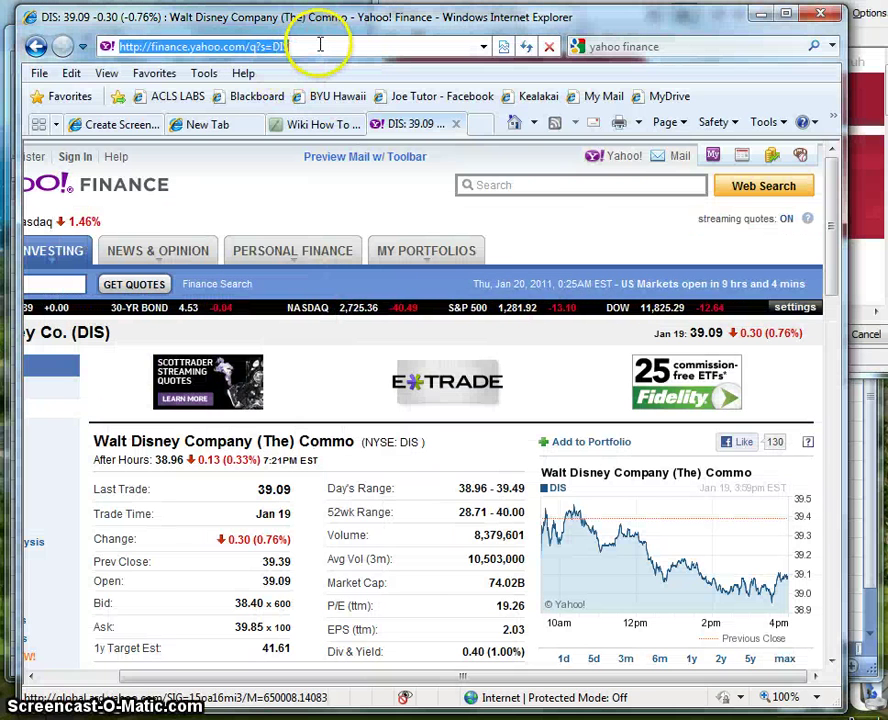
{"action": "left_click_drag", "start_coordinate": [317, 46], "coordinate": [79, 40]}
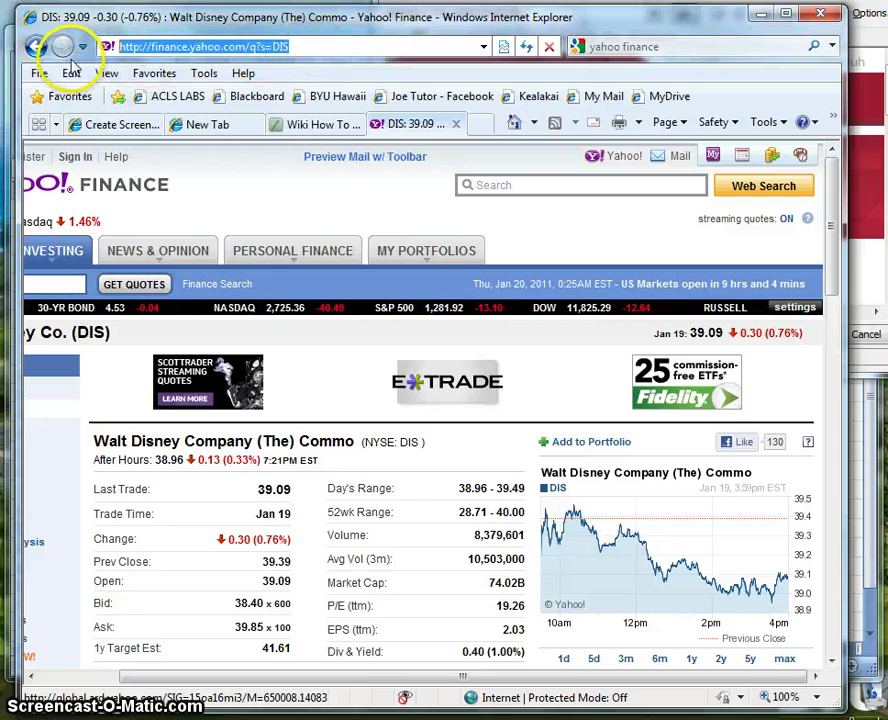
{"action": "key", "text": "alt+Tab"}
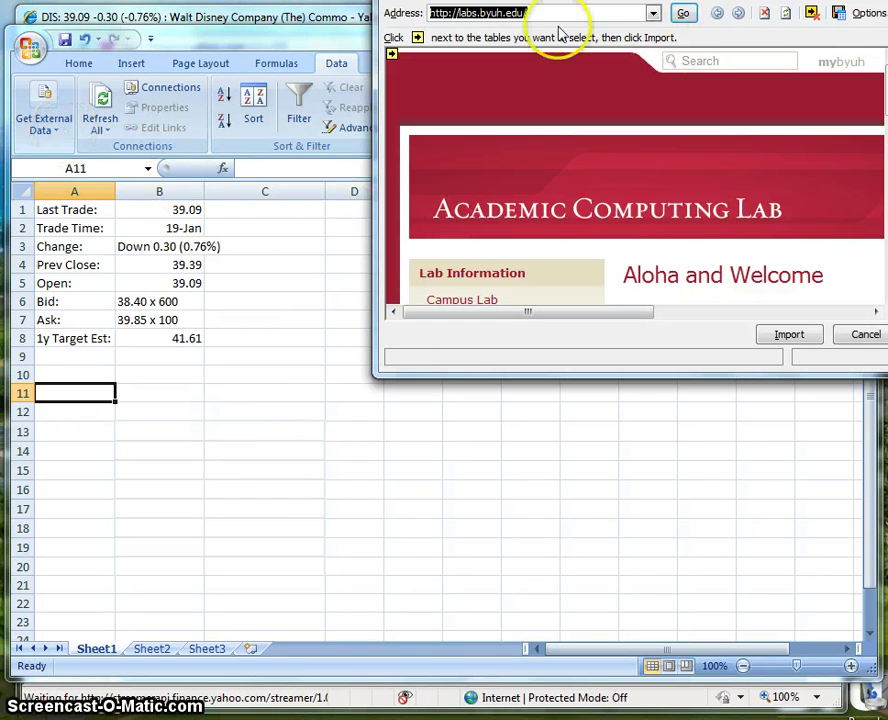
{"action": "left_click_drag", "start_coordinate": [580, 2], "coordinate": [500, 128]}
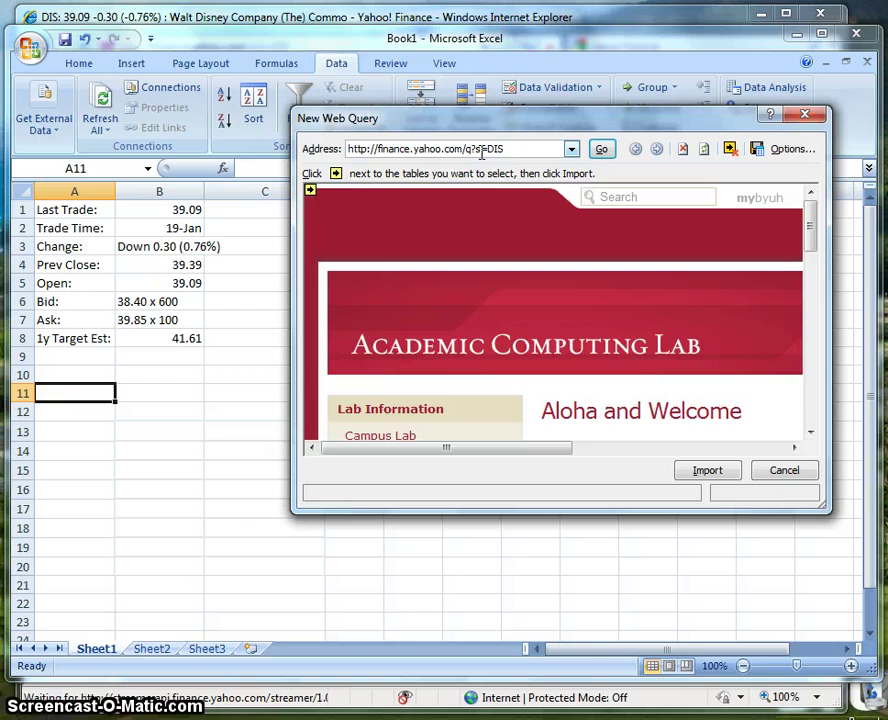
Load the Disney quote page and tick its Last Trade quote table.
{"action": "left_click", "coordinate": [604, 150]}
{"action": "left_click_drag", "start_coordinate": [810, 216], "coordinate": [810, 256]}
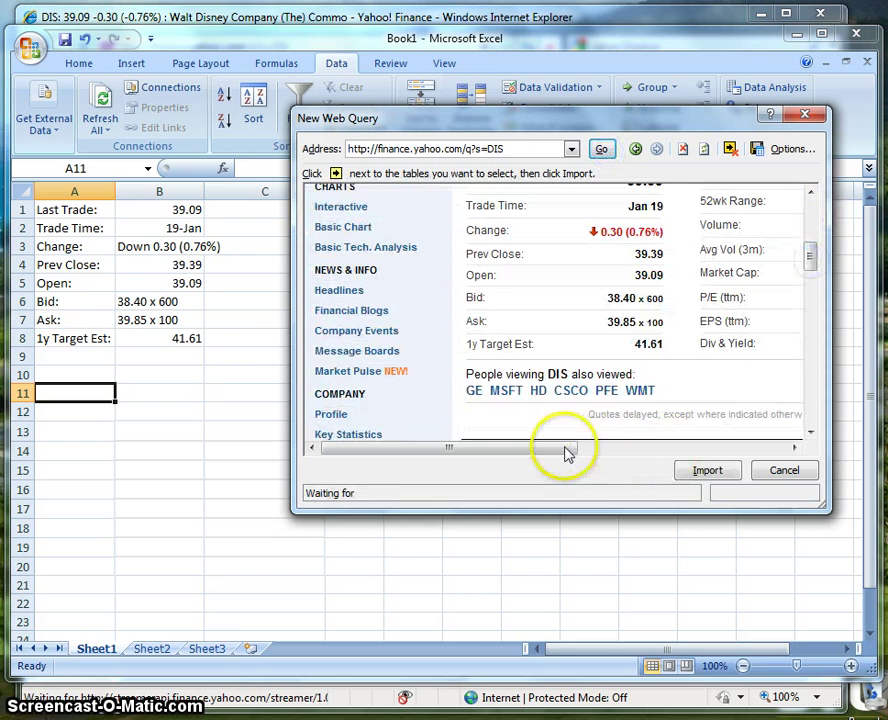
{"action": "left_click_drag", "start_coordinate": [569, 452], "coordinate": [593, 345]}
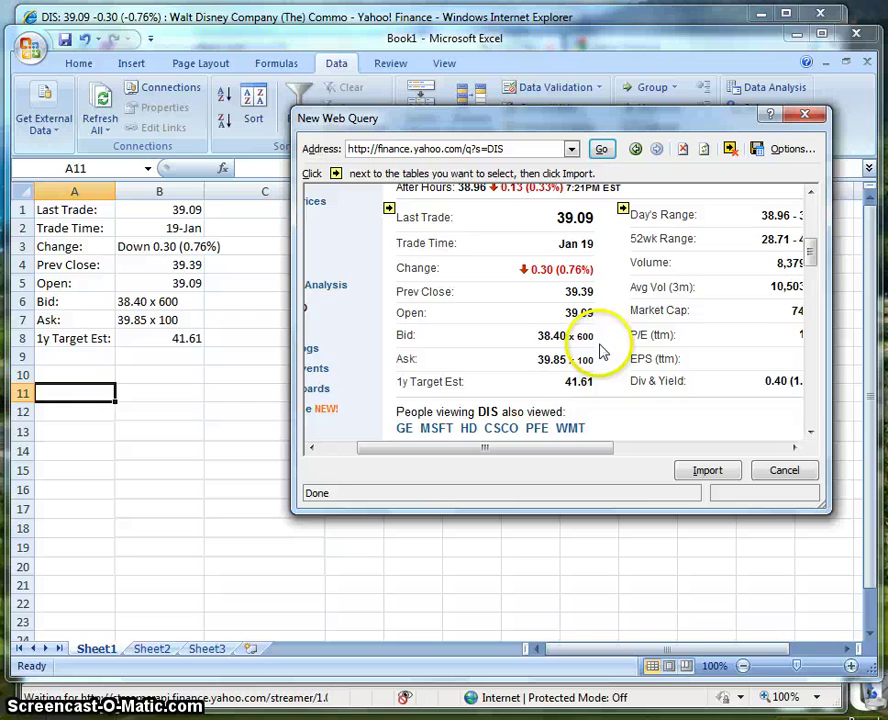
{"action": "scroll", "coordinate": [603, 352], "scroll_direction": "up", "scroll_amount": 1}
{"action": "left_click", "coordinate": [389, 248]}
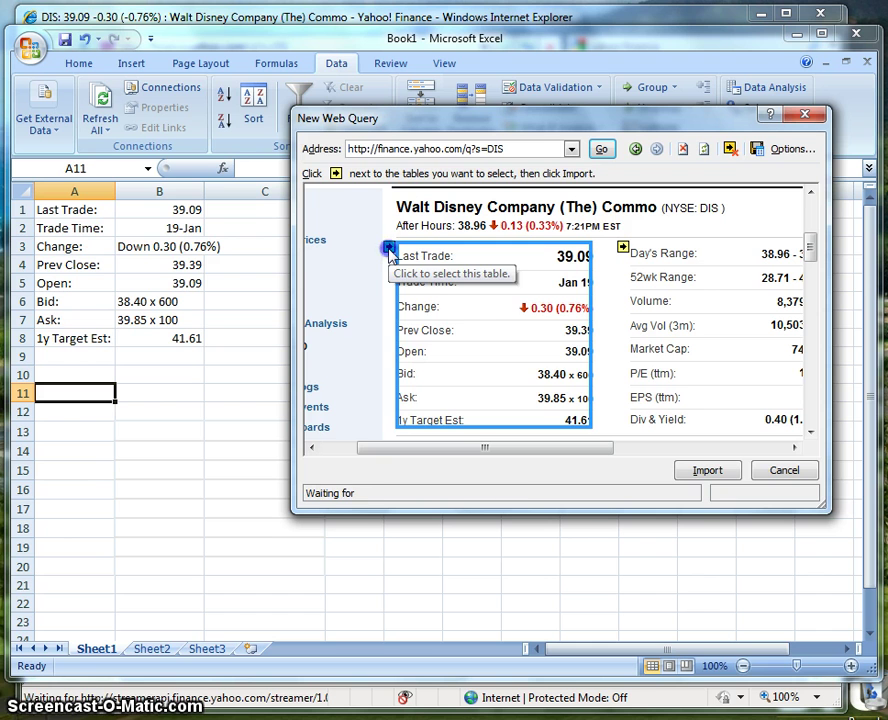
{"action": "left_click", "coordinate": [389, 249]}
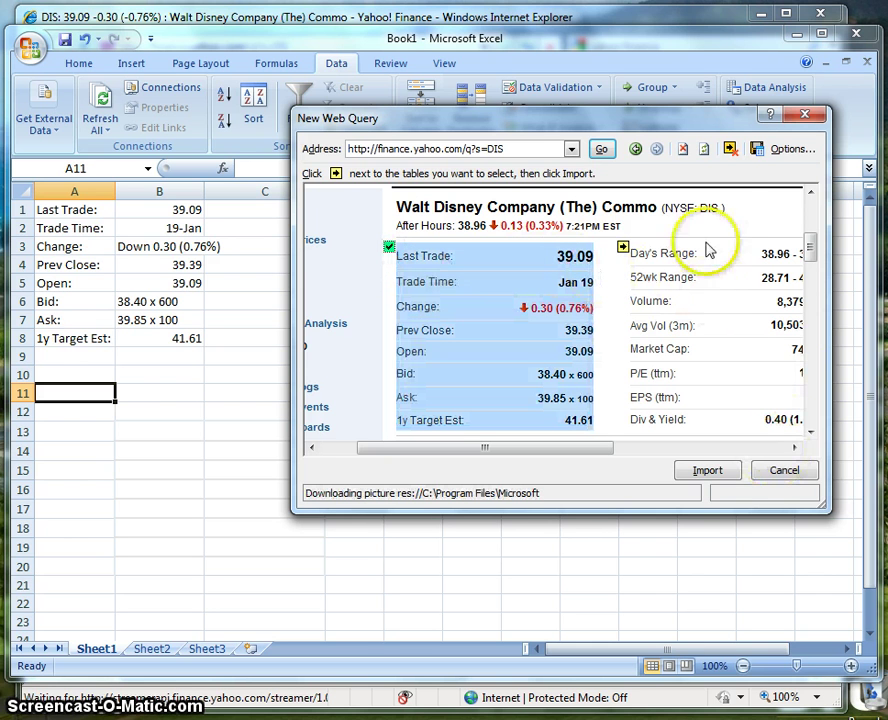
Set the query's formatting option to Full HTML formatting.
{"action": "left_click", "coordinate": [785, 150]}
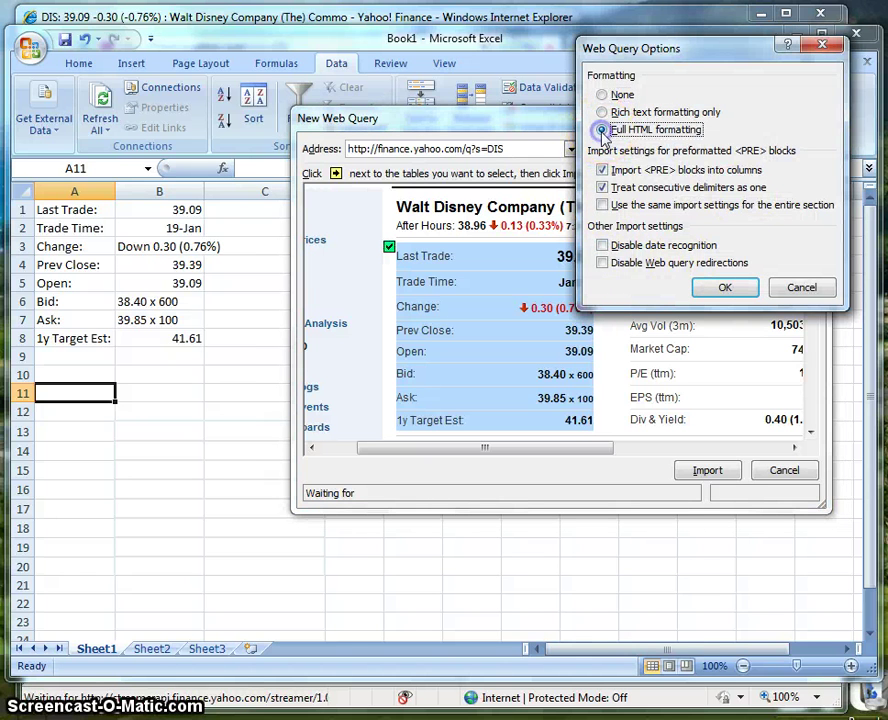
{"action": "left_click", "coordinate": [730, 289]}
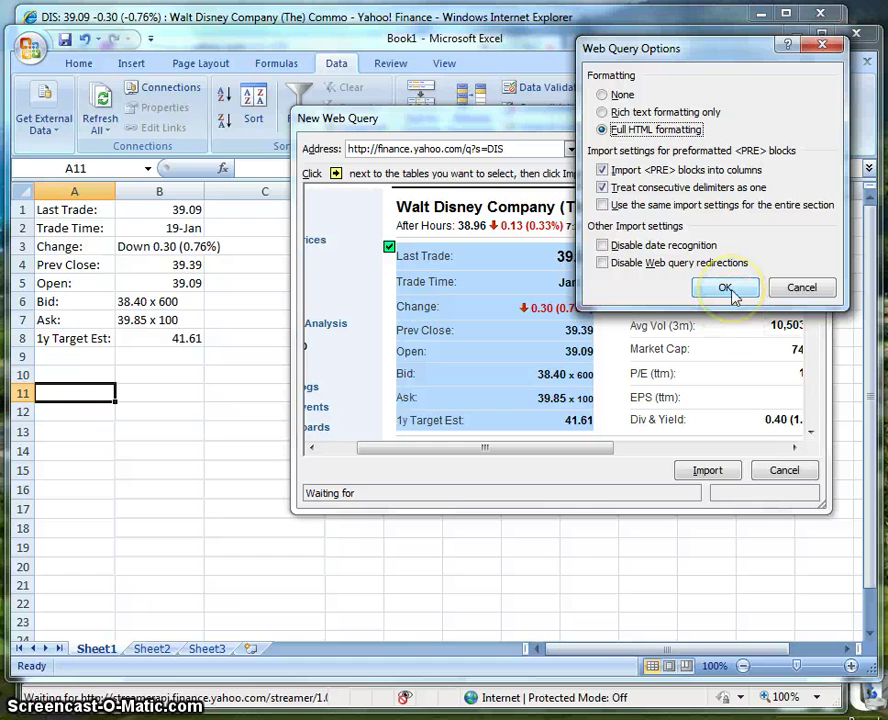
{"action": "left_click", "coordinate": [726, 288]}
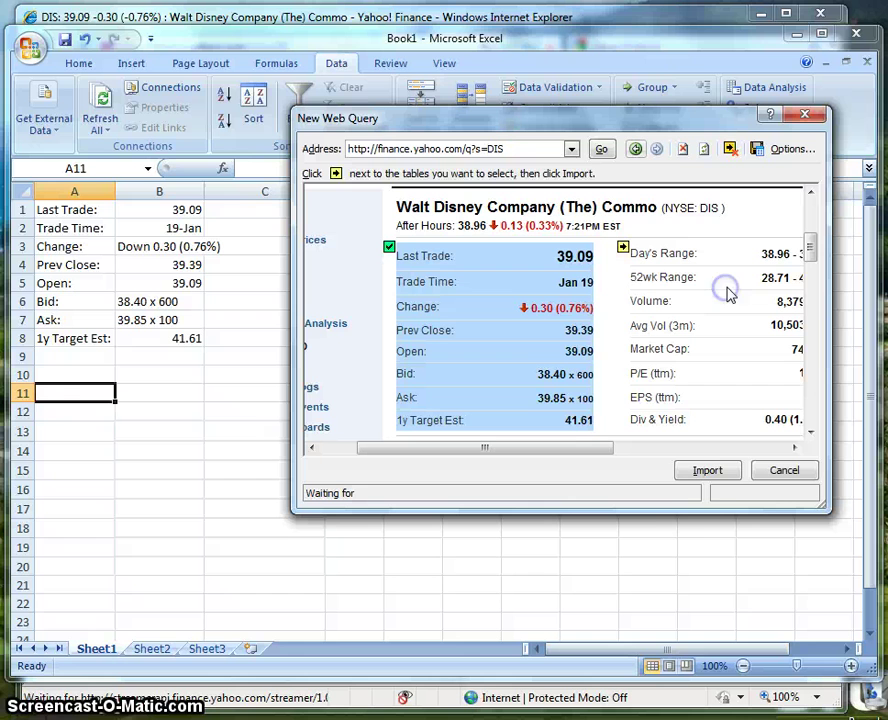
Target cell $A$11 and enable 'Refresh data when opening the file' in Properties.
{"action": "left_click", "coordinate": [712, 480]}
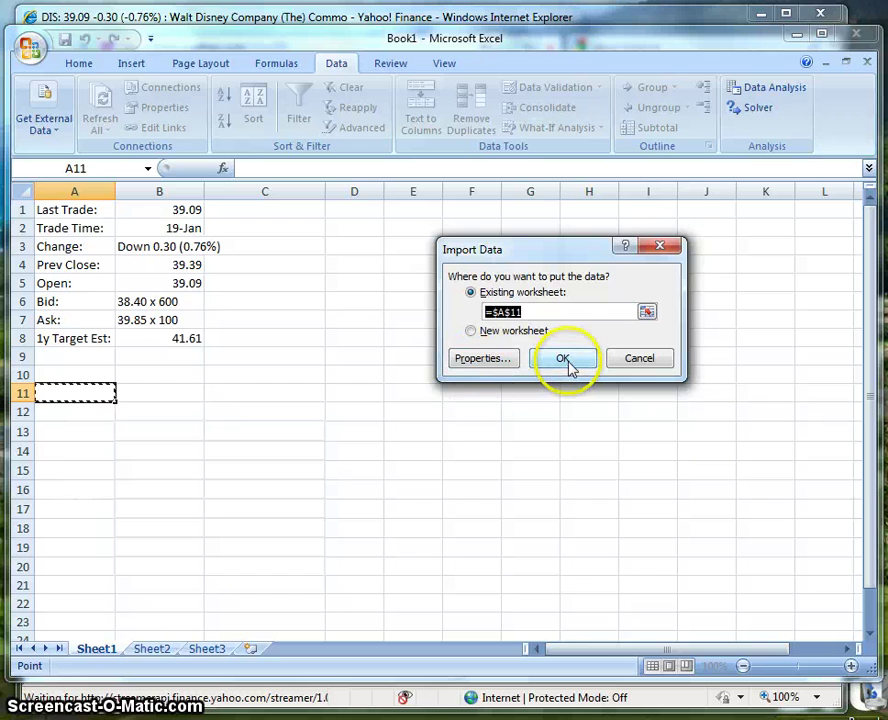
{"action": "left_click", "coordinate": [508, 362]}
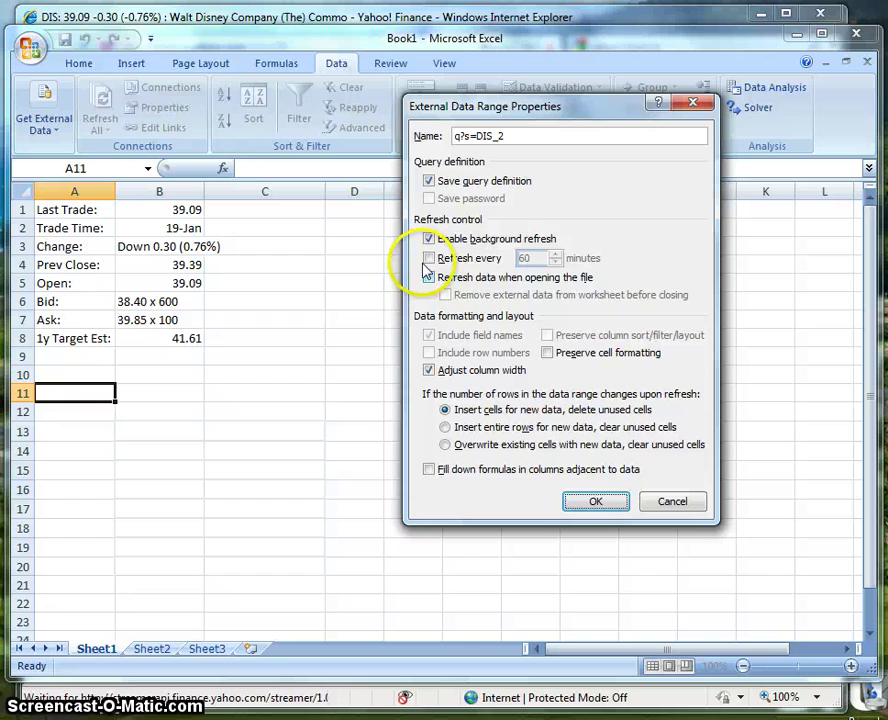
{"action": "left_click", "coordinate": [429, 278]}
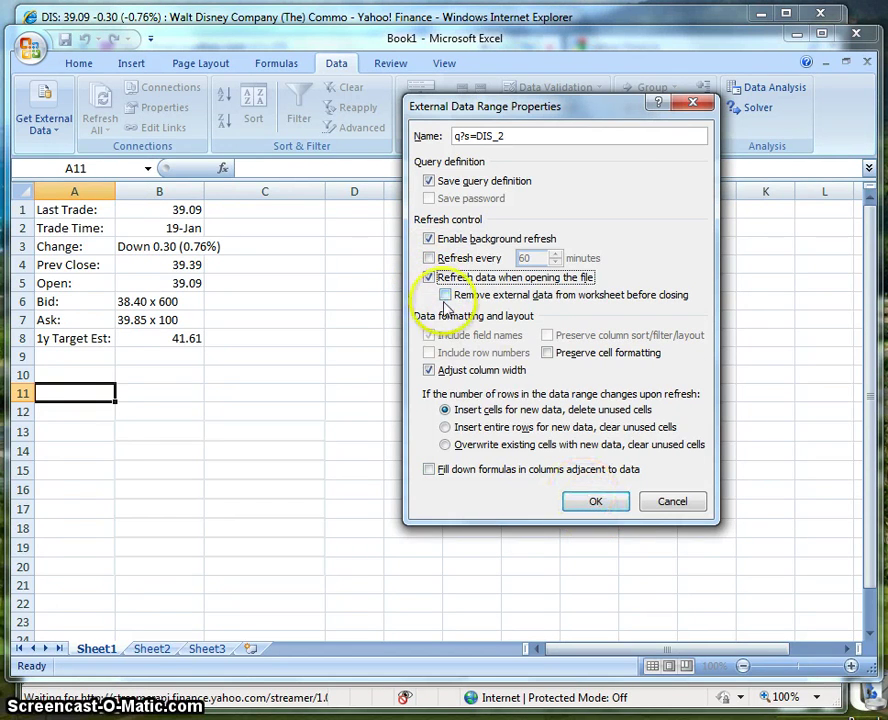
{"action": "left_click", "coordinate": [594, 503]}
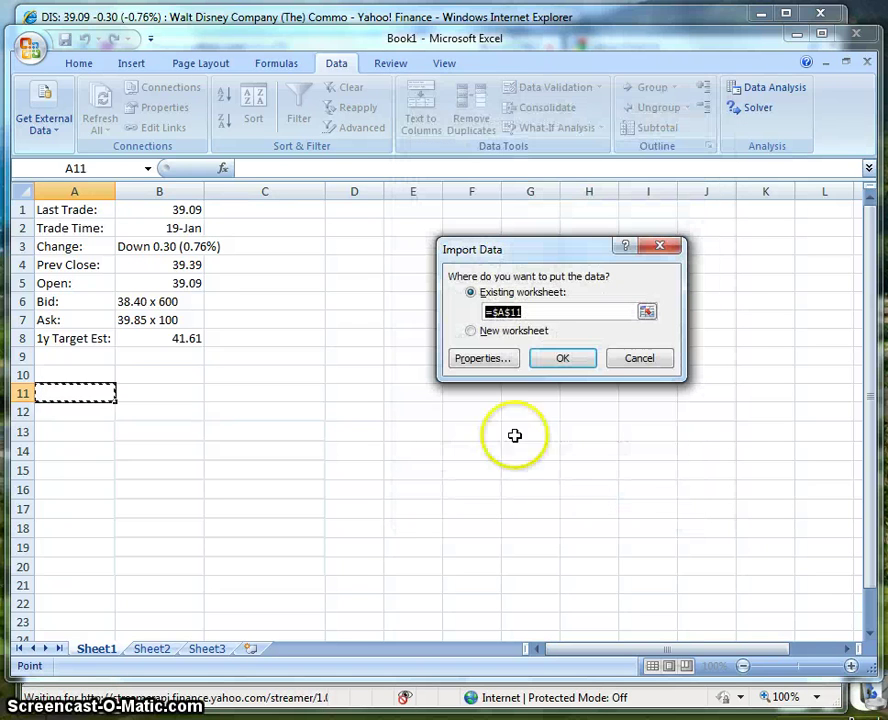
Import the formatted DIS table into A11:B18, then select values B11:B18.
{"action": "left_click", "coordinate": [584, 366]}
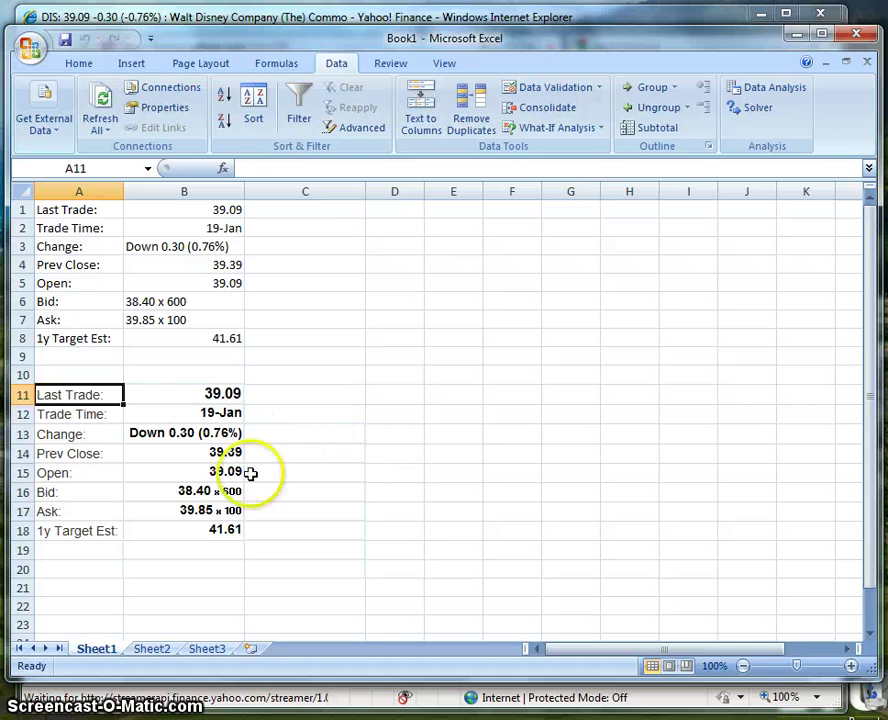
{"action": "left_click_drag", "start_coordinate": [222, 432], "coordinate": [224, 529]}
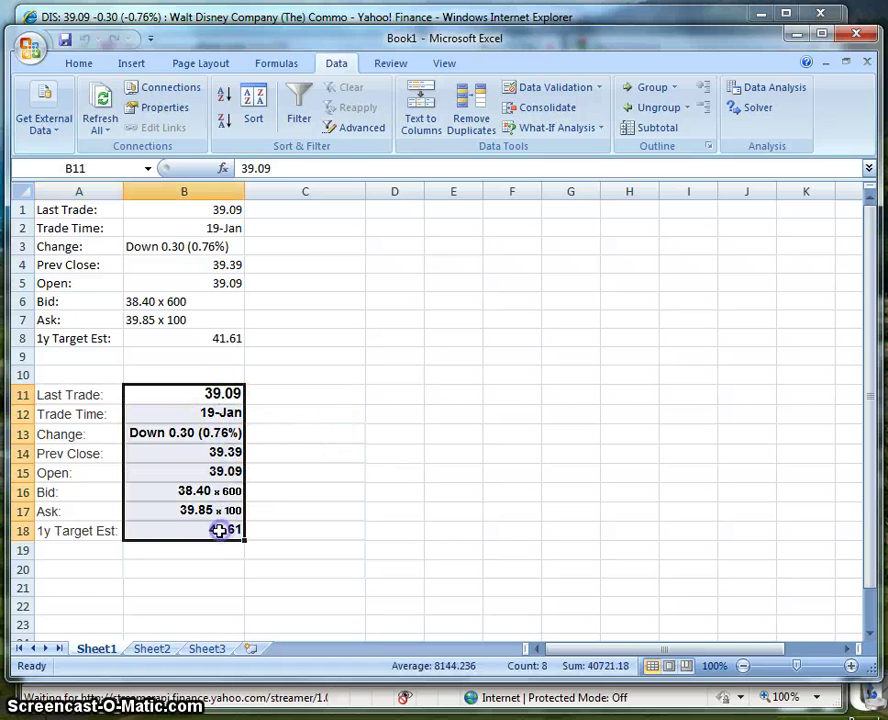